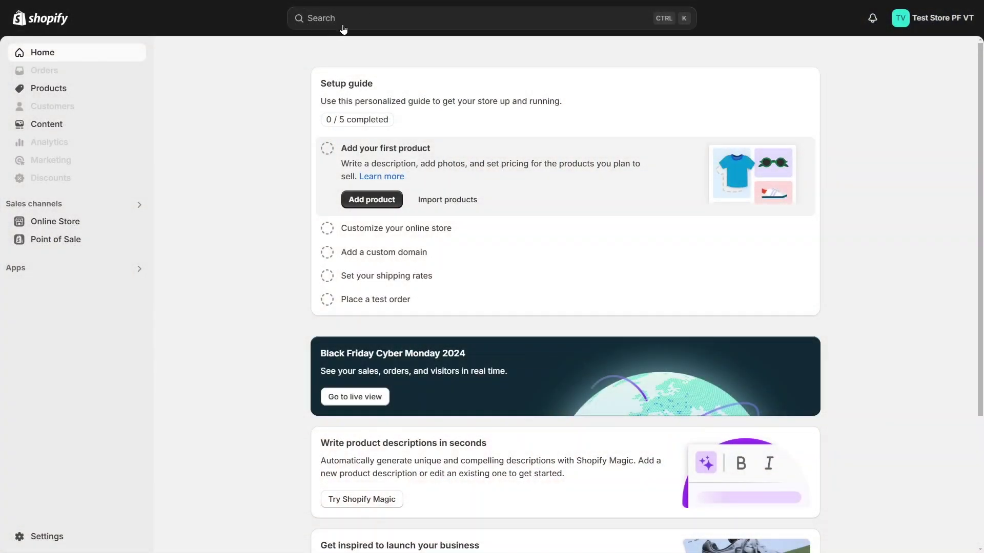
- Search the Shopify admin for 'Pagefly' with results limited to apps
click(338, 21)
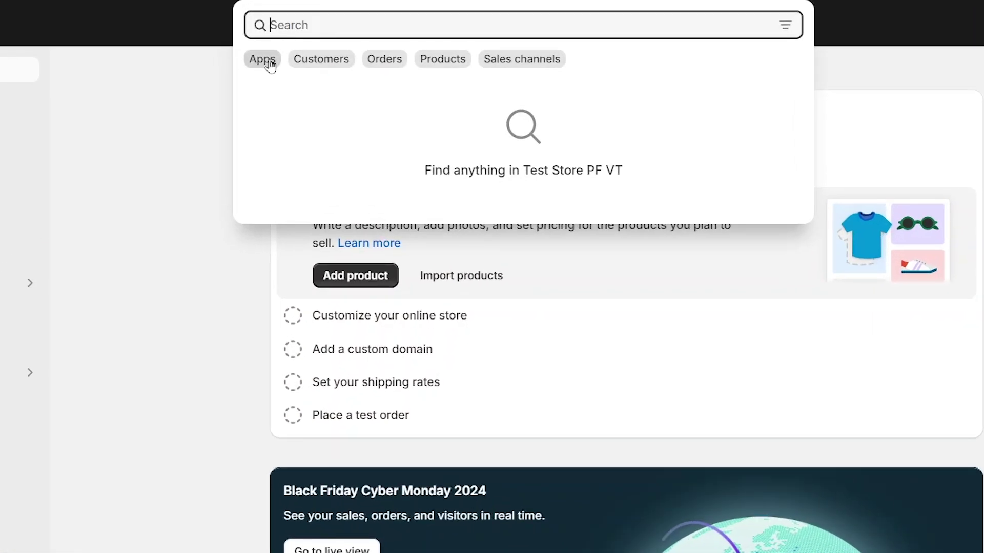
click(268, 61)
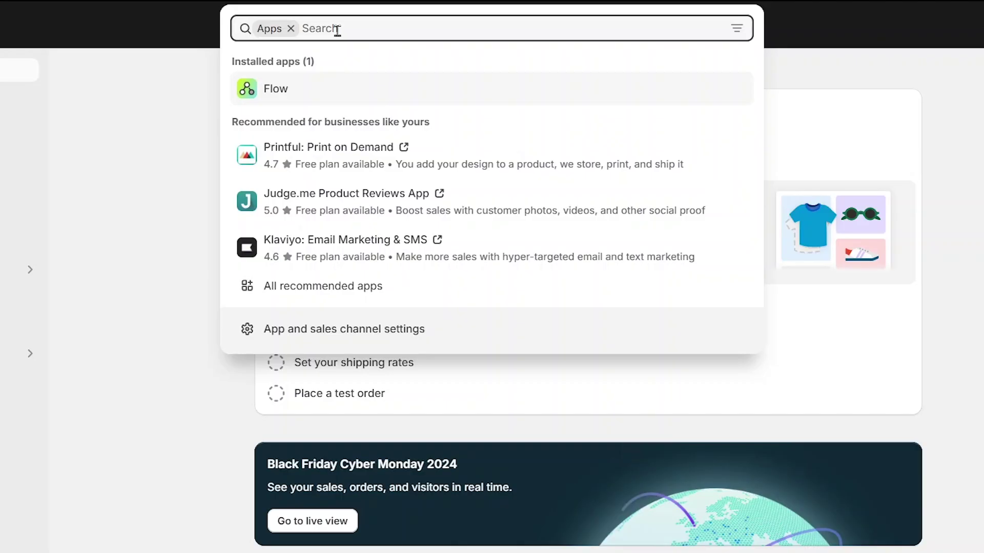
text(Pagefly)
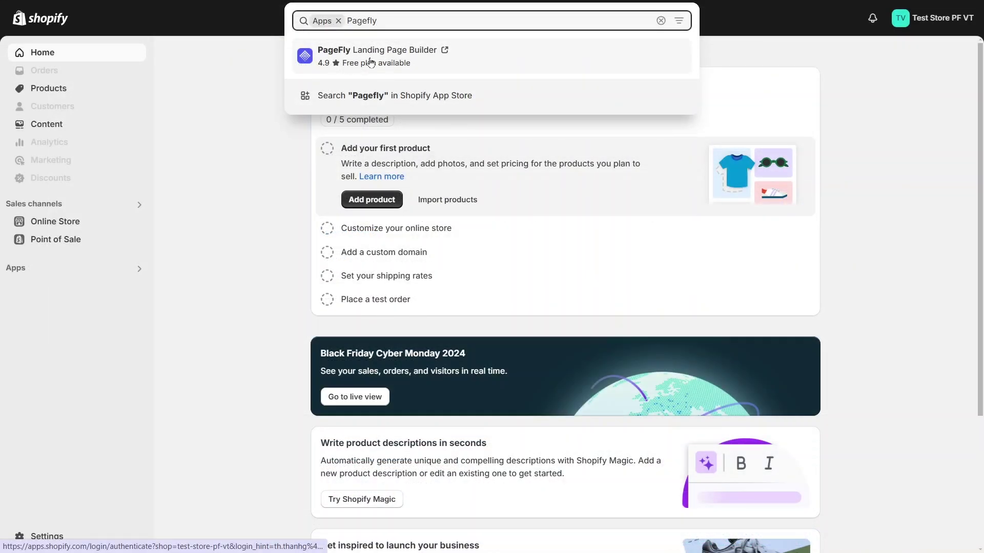
- Open the PageFly result, then search 'pagefly' in the App Store and pick the PageFly listing
click(371, 62)
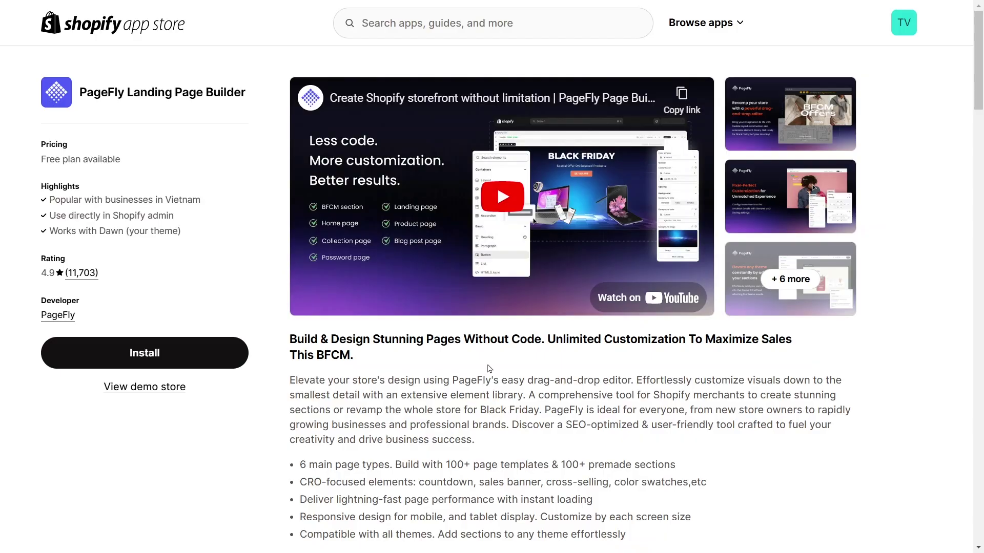
scroll(489, 368, down, 7)
scroll(434, 378, up, 5)
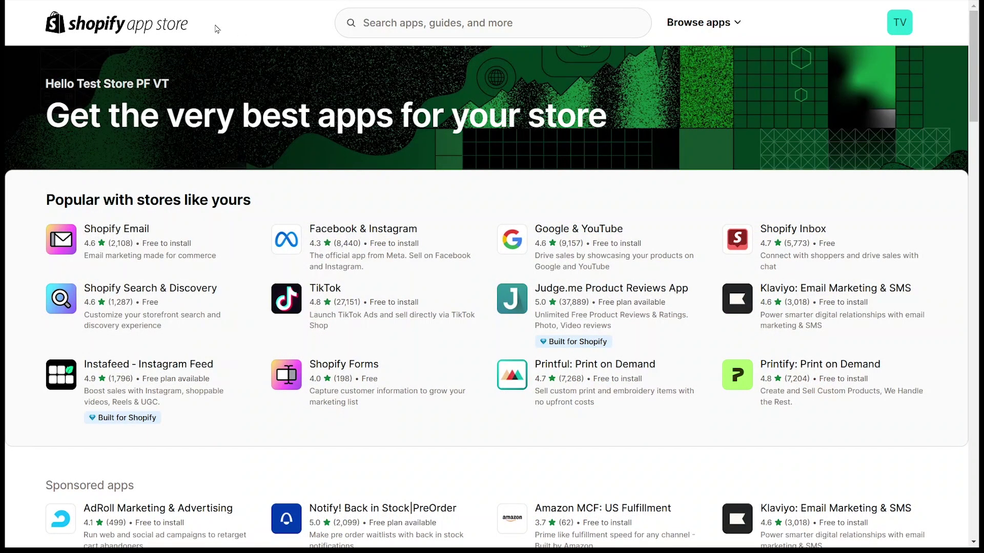
click(428, 22)
text(pagefly)
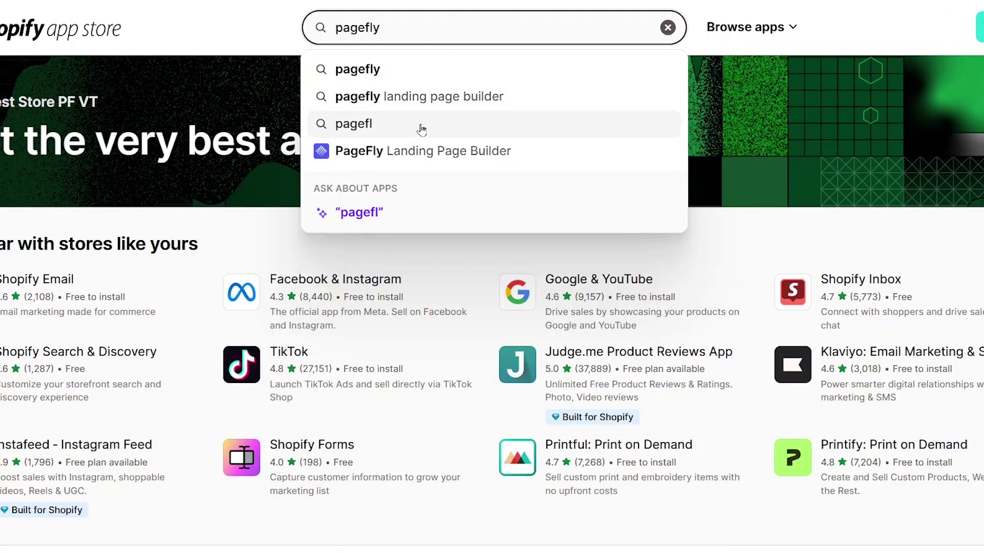
click(417, 151)
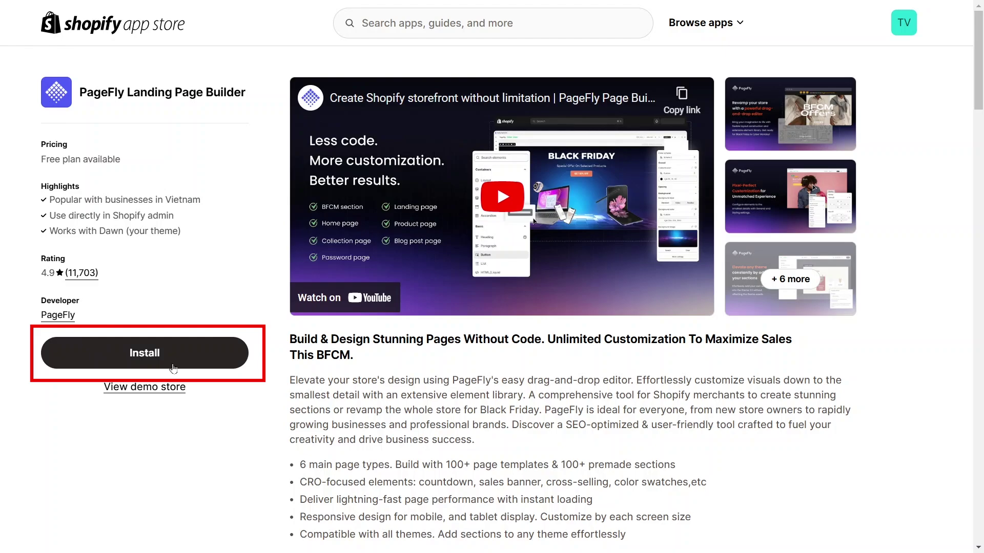
- Install PageFly with its data access, enable UI optimization, choose Section, and skip onboarding
click(141, 361)
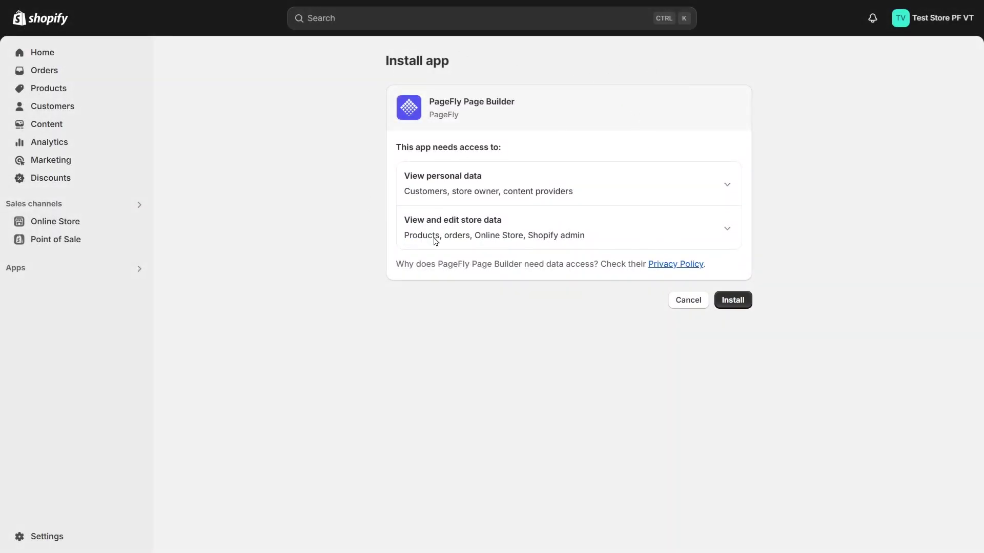
click(735, 305)
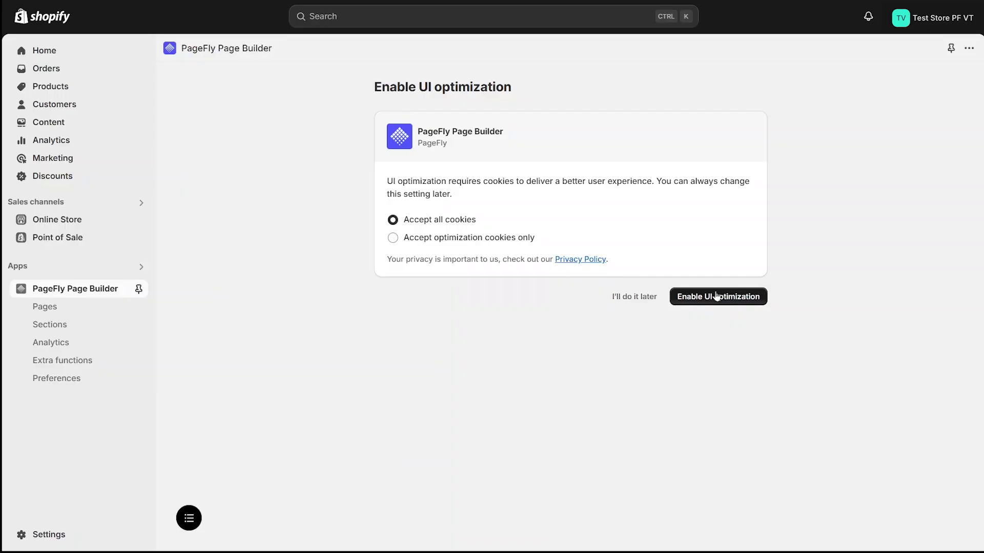
click(765, 301)
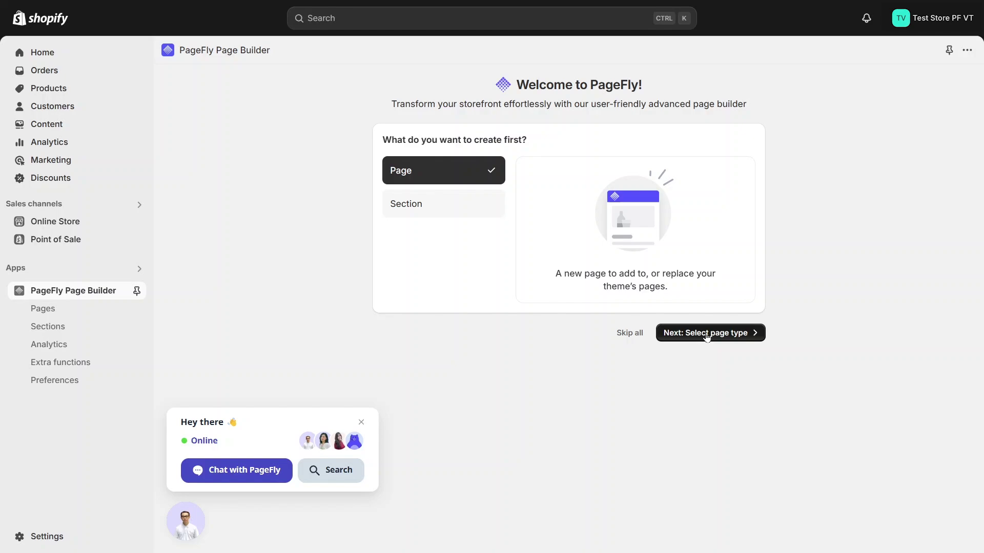
click(467, 210)
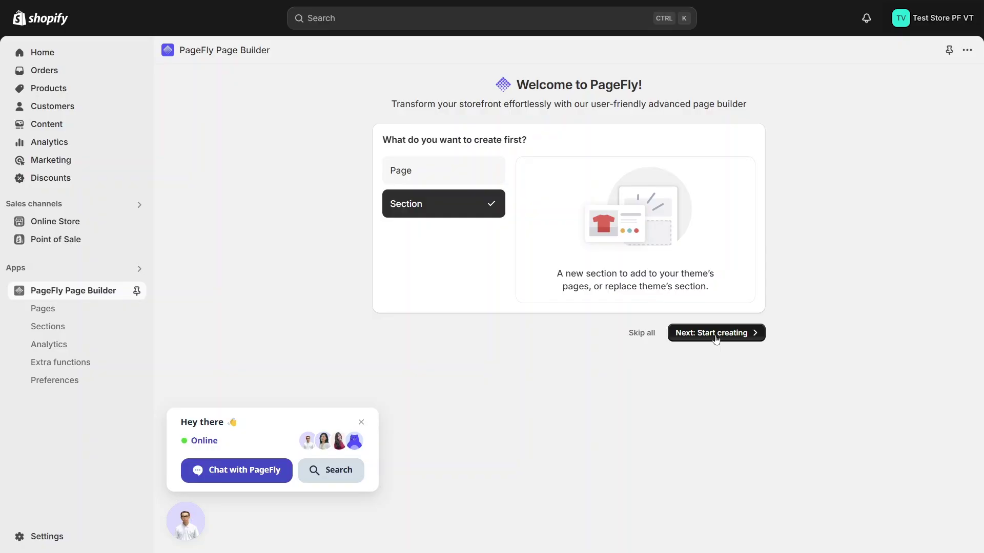
click(646, 334)
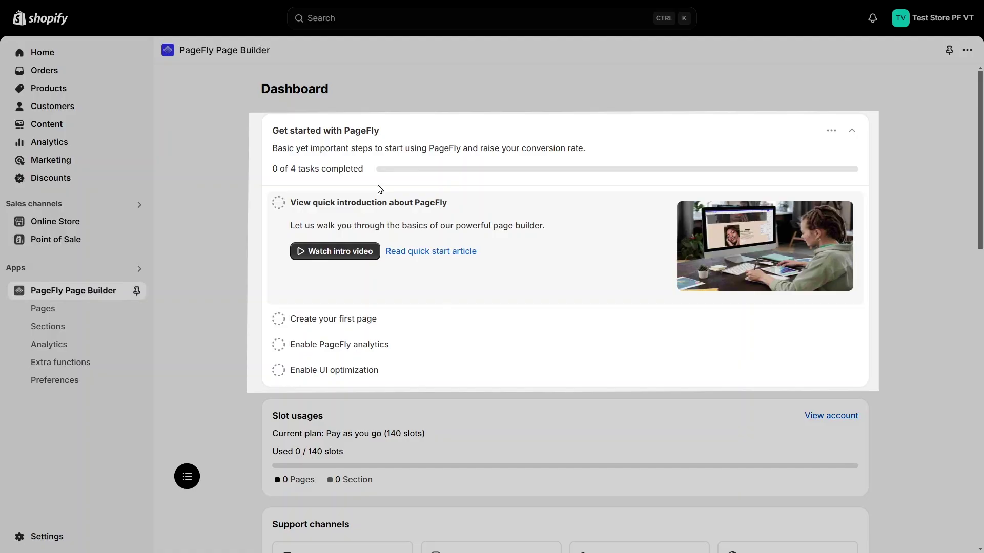
- Expand the Create first page, Enable analytics and Enable UI optimization tasks, then scroll to Support channels
click(354, 320)
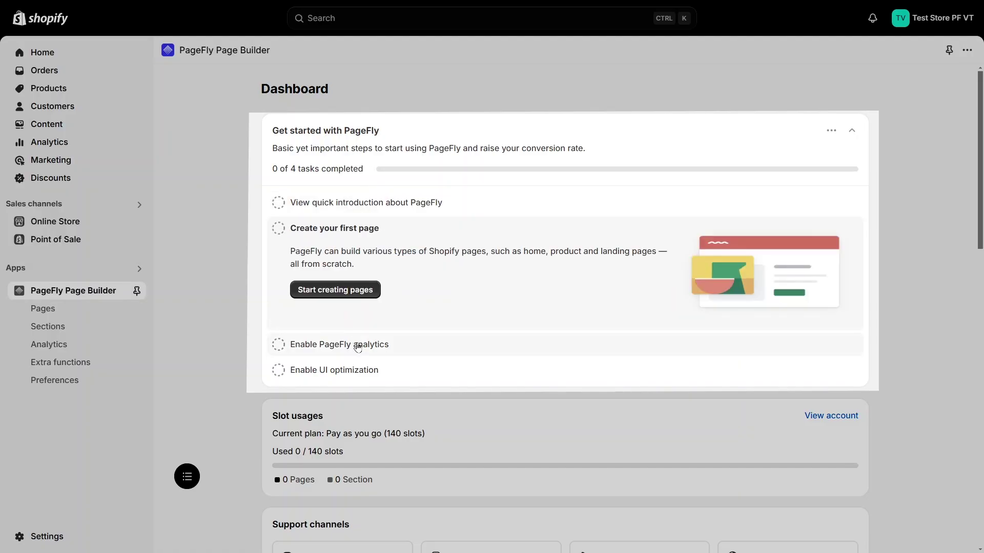
click(355, 344)
click(342, 364)
scroll(336, 366, down, 1)
scroll(335, 366, down, 3)
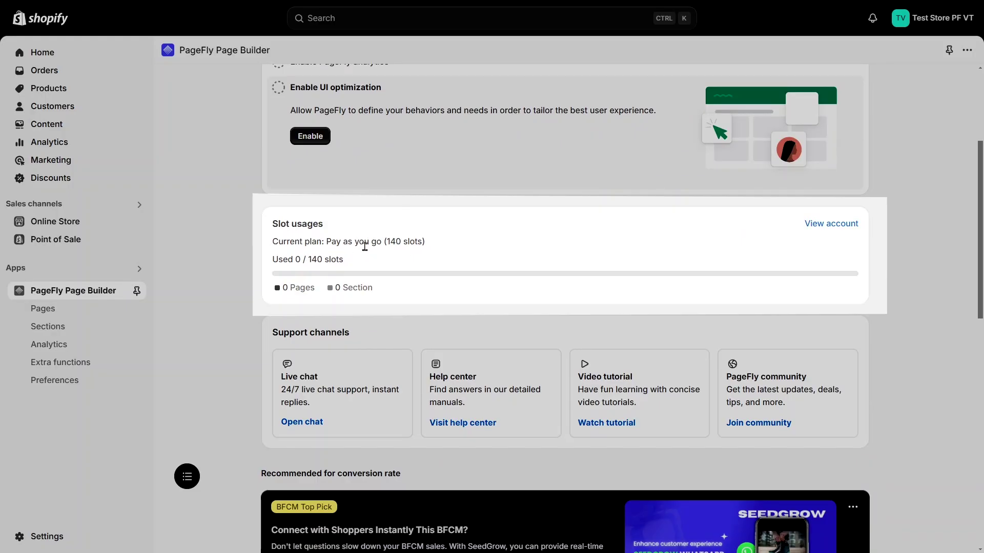
scroll(365, 246, down, 3)
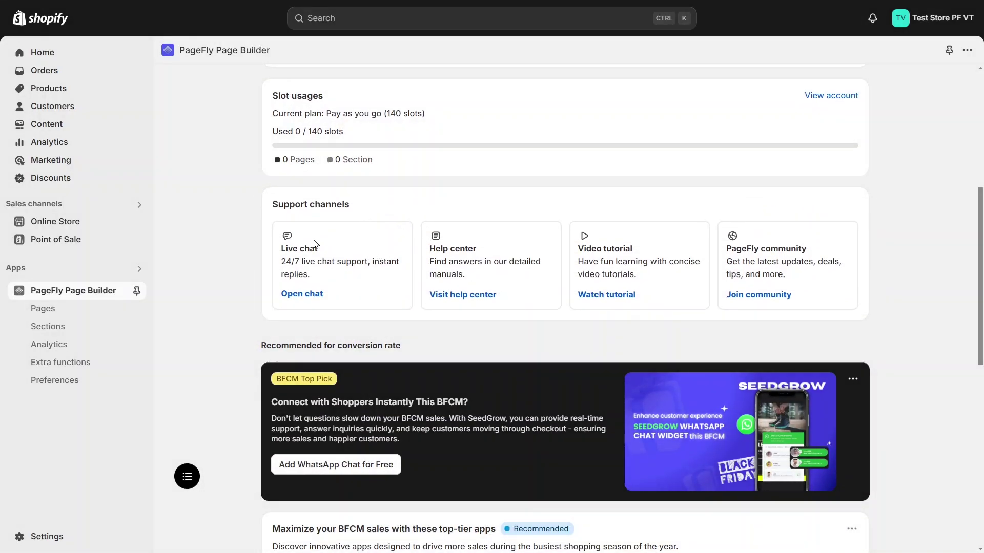
- Open and close the live support chat, then browse and close the PageFly Help Center
click(302, 294)
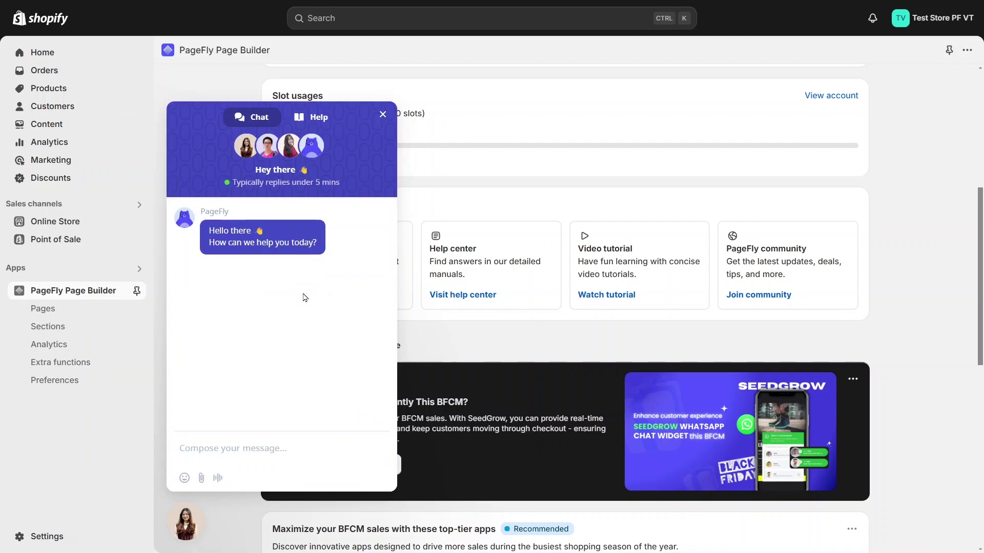
click(383, 113)
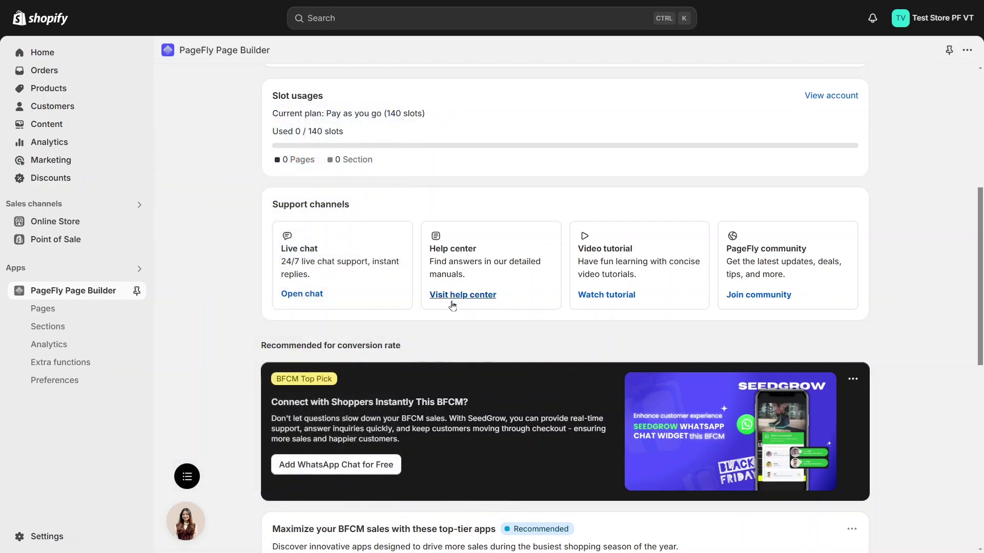
click(472, 296)
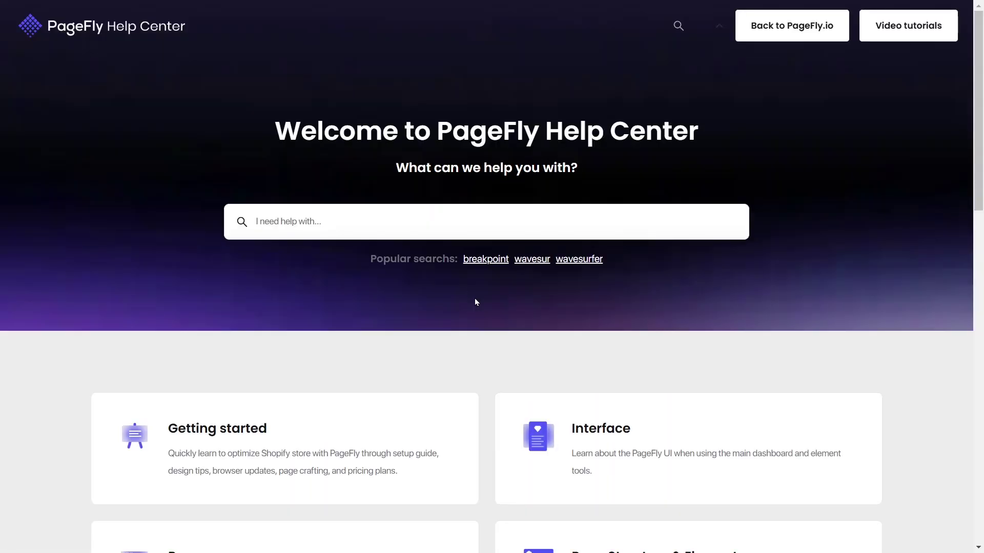
scroll(475, 302, down, 15)
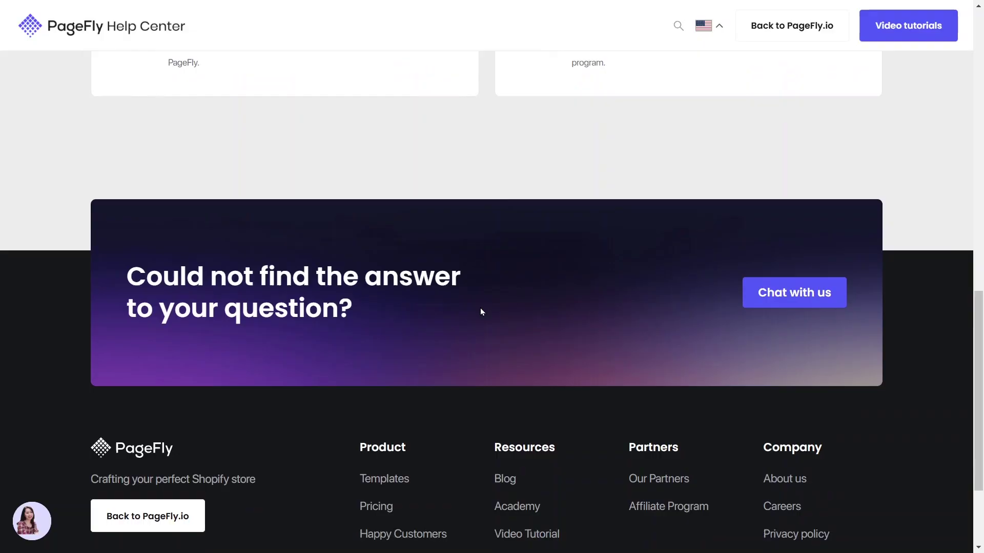
key(ctrl+w)
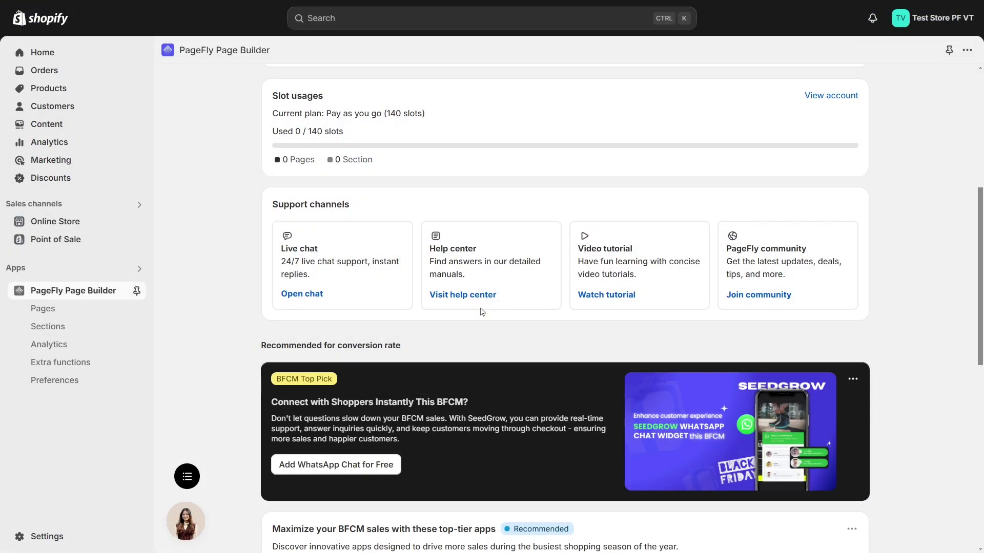
- View PageFly's video tutorial channel, then open the PageFly Community group
click(612, 298)
scroll(612, 298, down, 15)
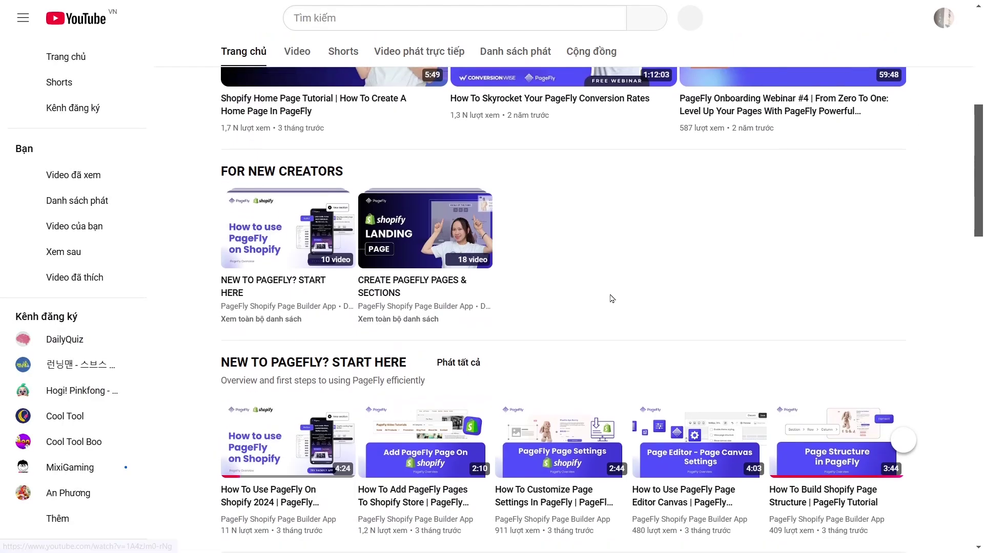
key(ctrl+w)
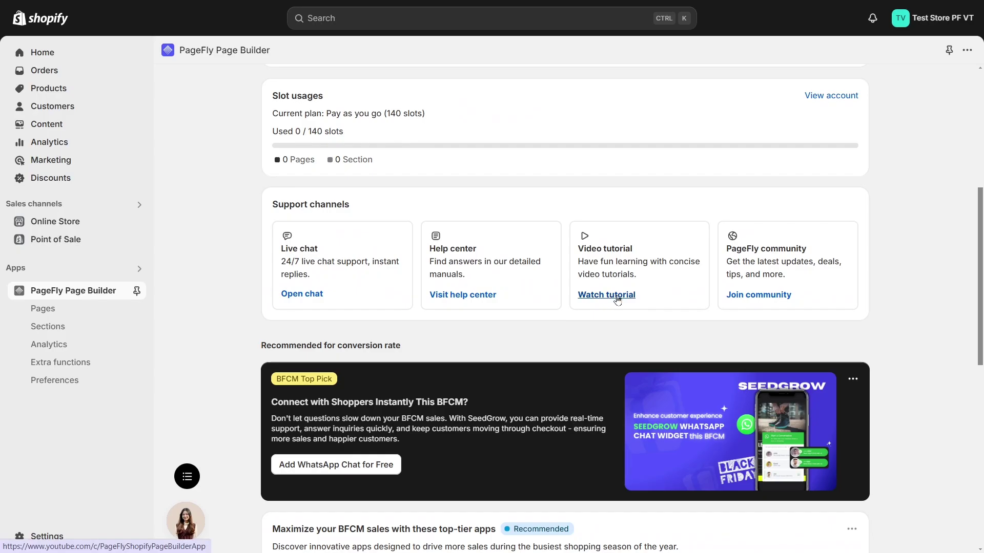
click(753, 295)
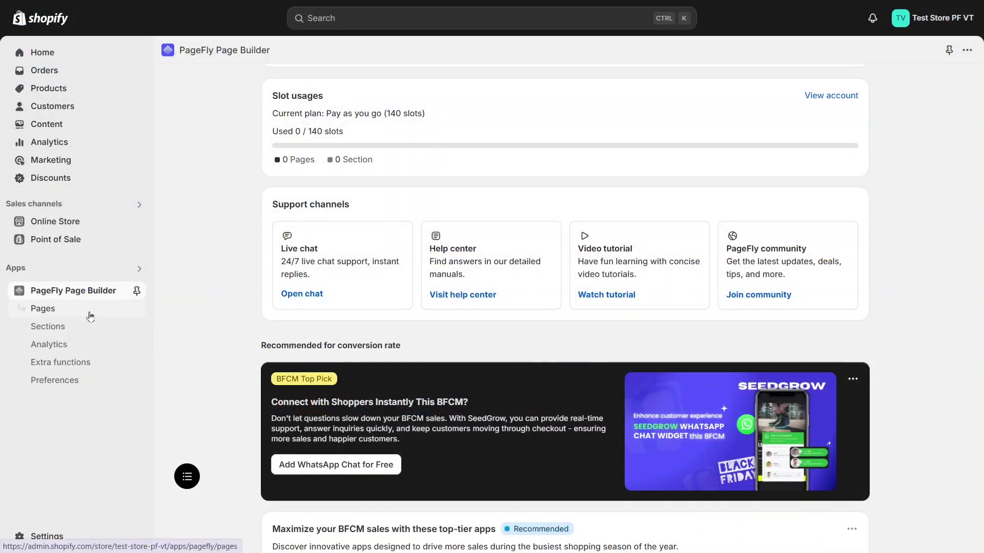
- Step through the empty Pages and Sections views to Analytics, dismissing its intro overlay
click(90, 314)
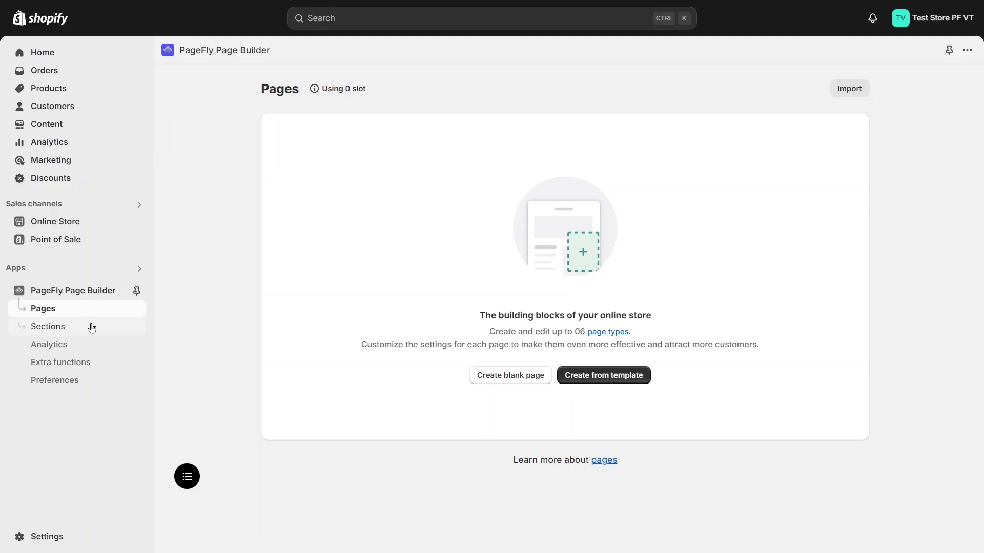
click(78, 327)
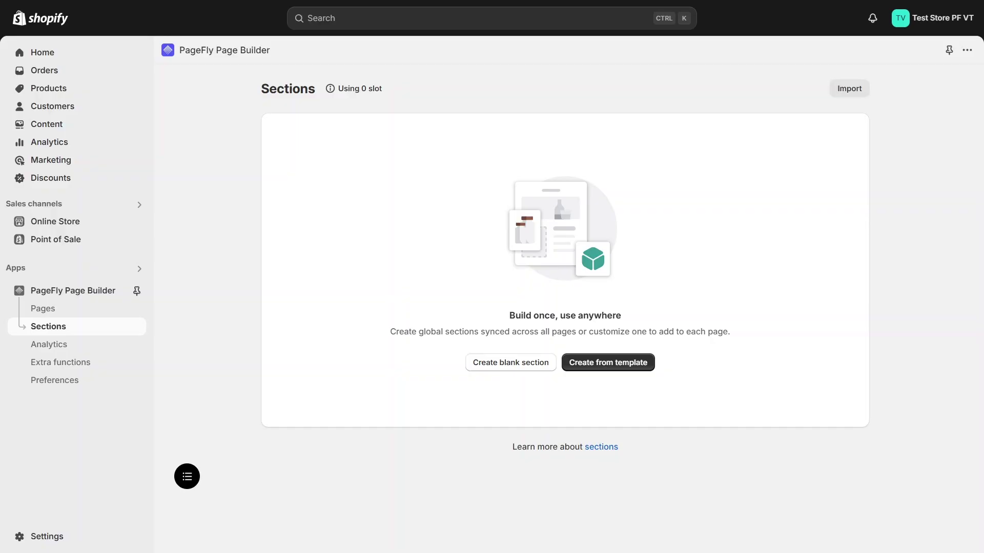
click(83, 350)
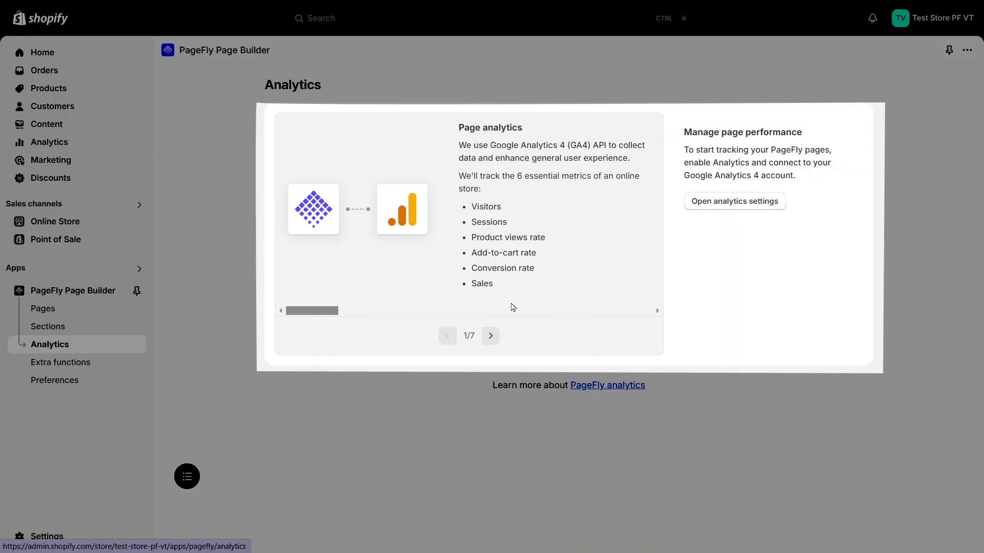
click(639, 309)
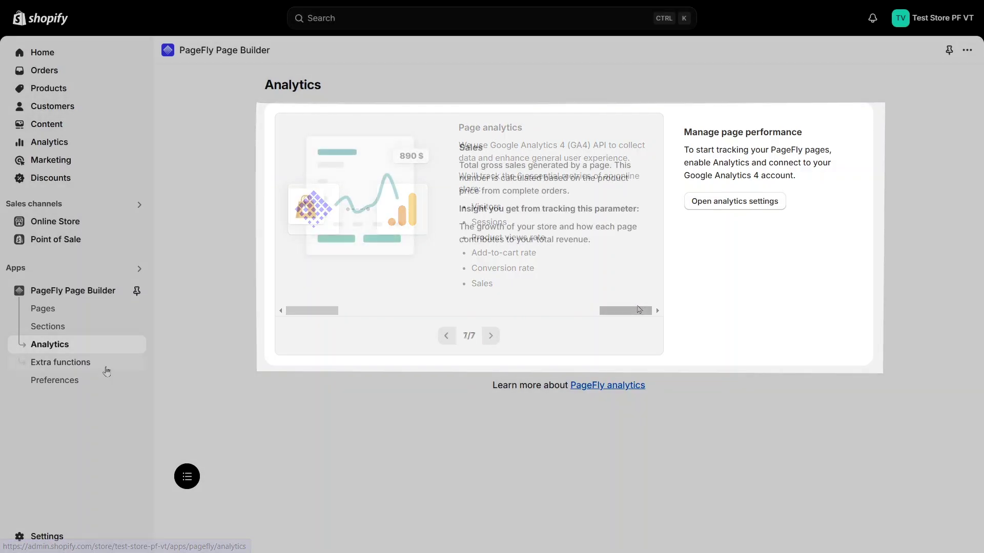
- Browse the Integrations list under Extra functions, then return to the six-tool overview
click(104, 367)
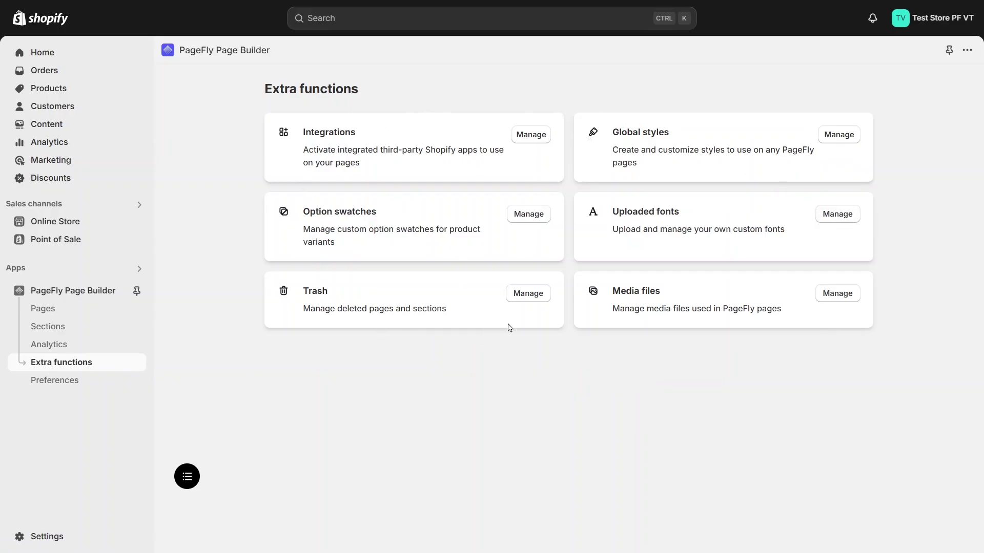
click(525, 139)
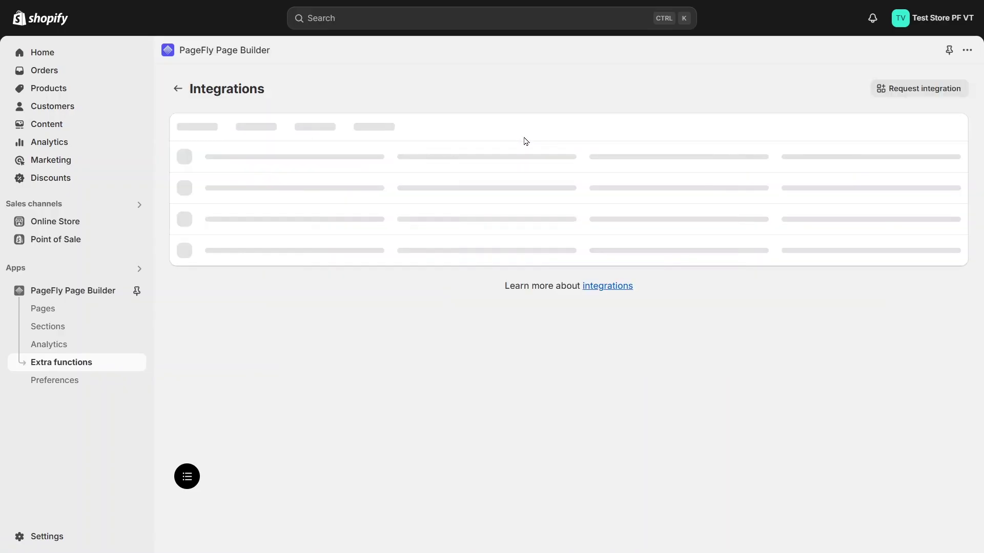
scroll(497, 236, down, 8)
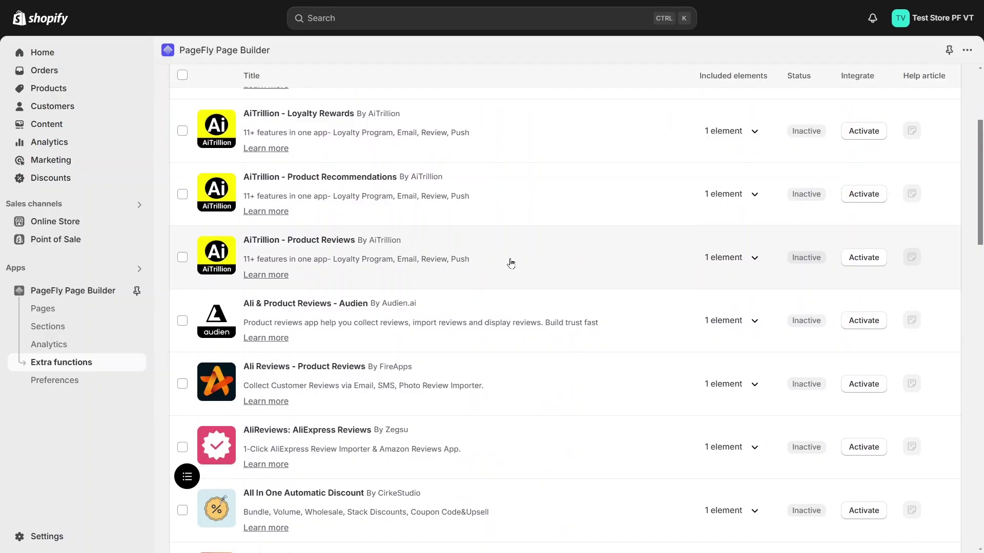
scroll(515, 269, down, 6)
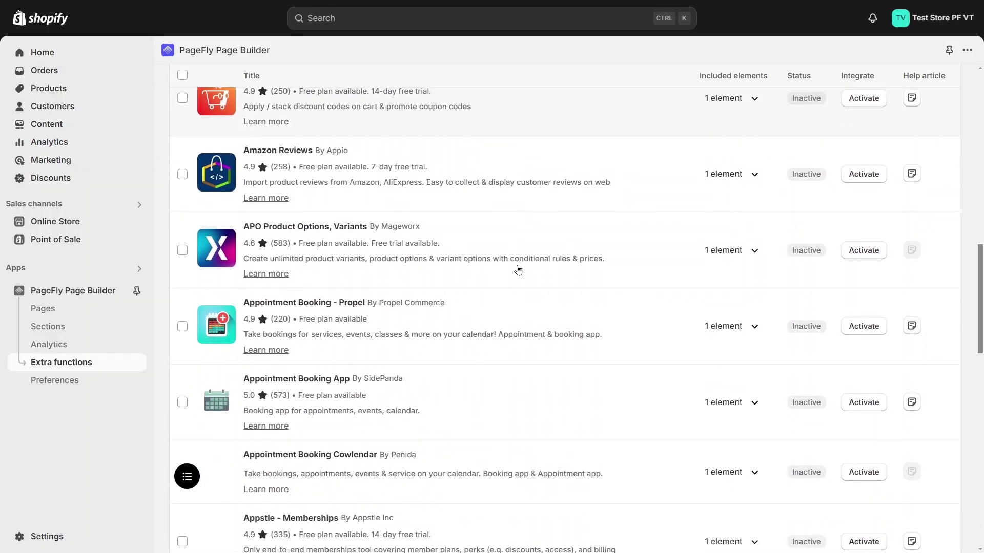
key(alt+Left)
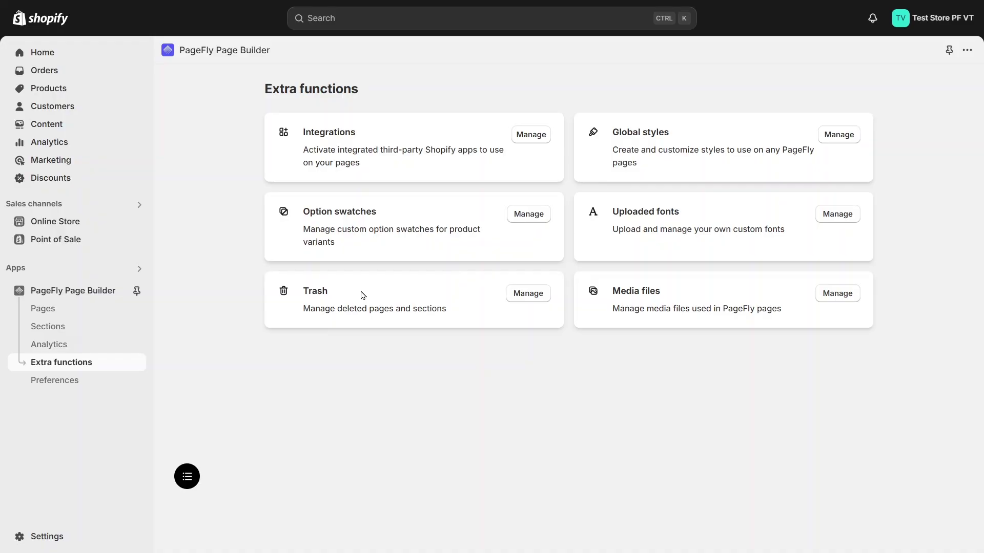
- View each Preferences page: Billing, Analytics, User interface, Theme app extensions, Page speed, Referral program
click(79, 387)
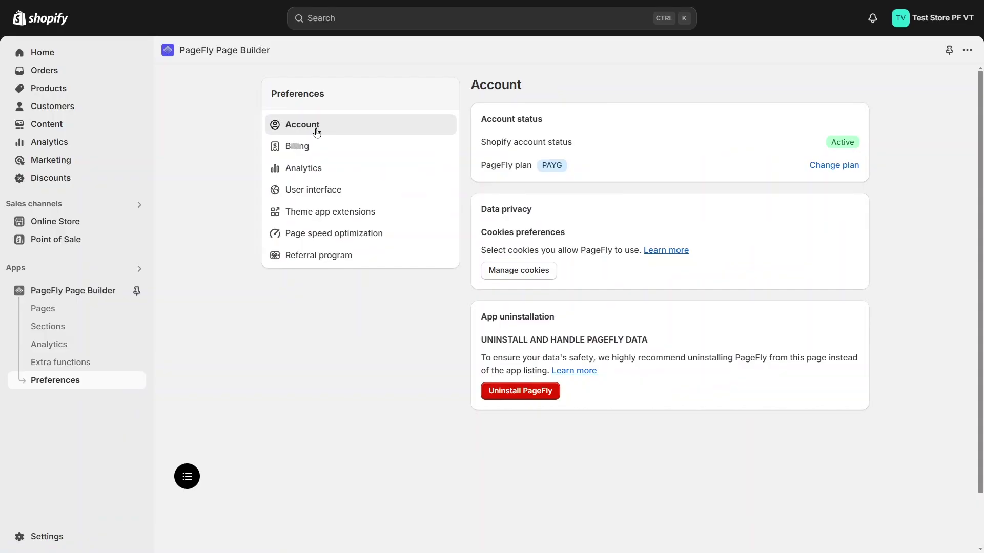
click(318, 151)
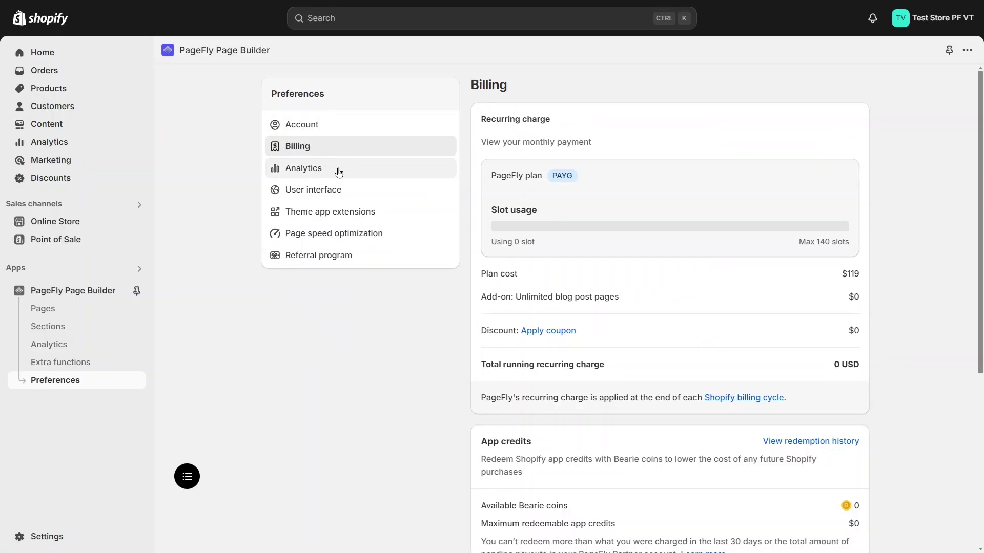
click(322, 174)
click(350, 197)
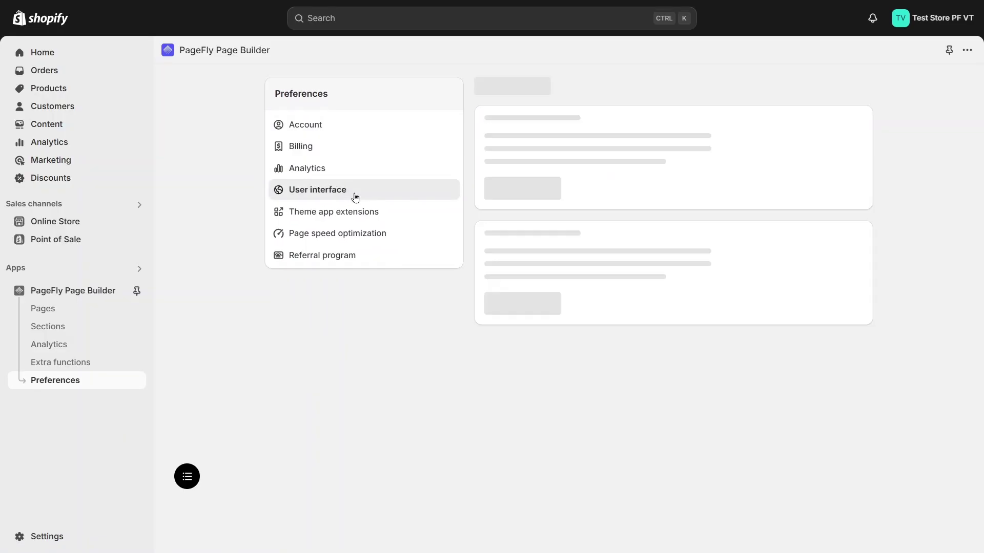
click(364, 218)
click(364, 238)
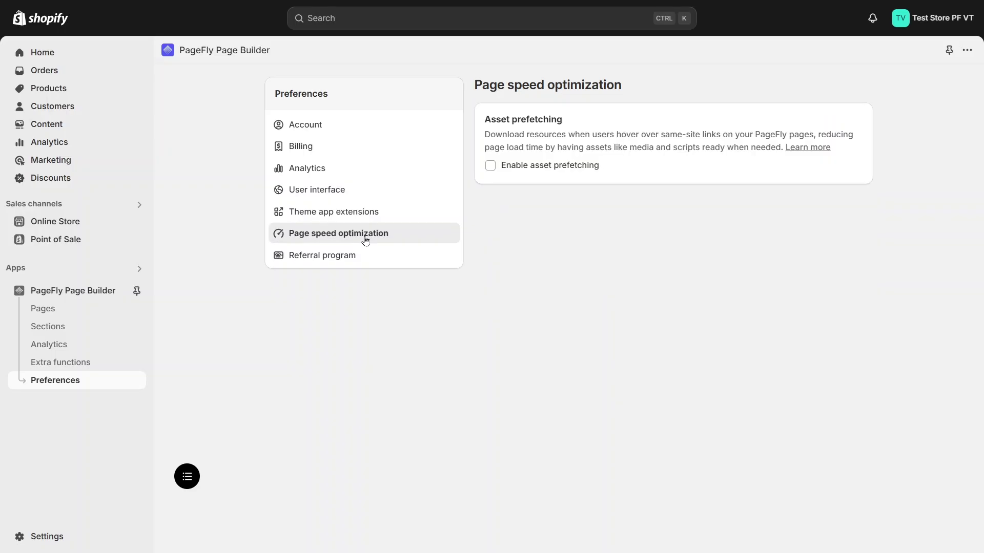
click(351, 259)
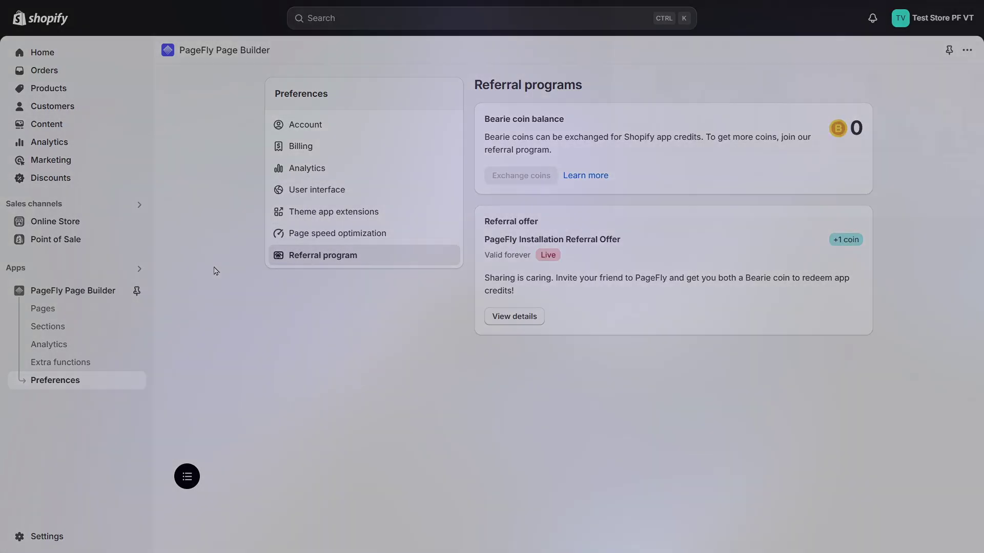